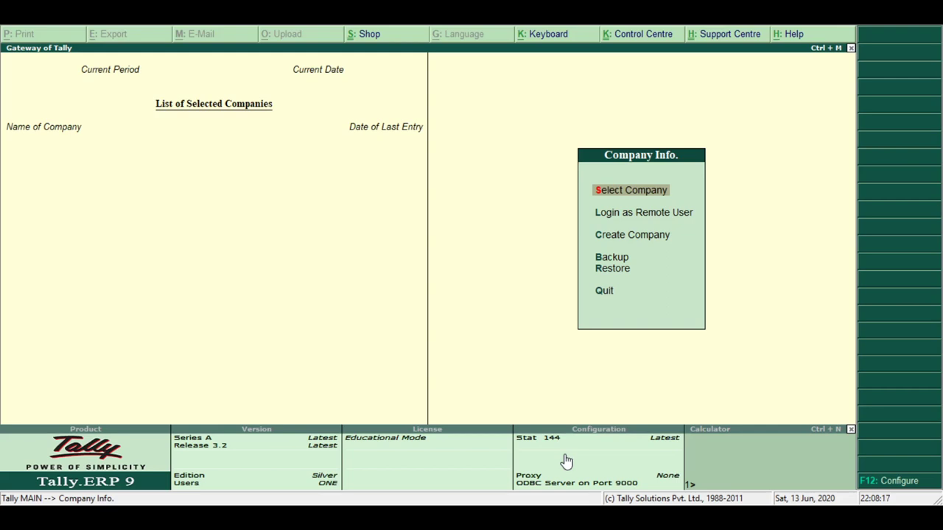
# Start Create Company, accept the Data directory, and enter the name 'Pooja & Company Limited'
pyautogui.press('Down')
pyautogui.press('Down')
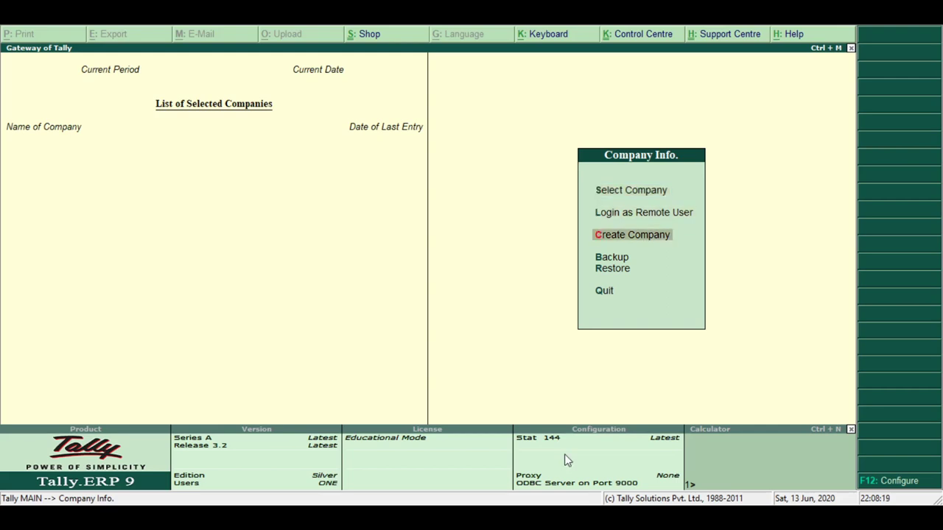
pyautogui.press('Return')
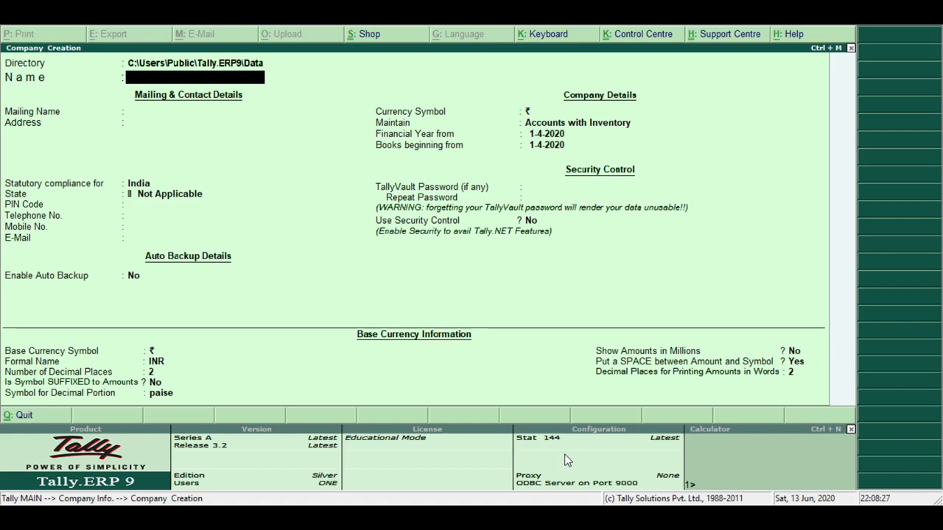
pyautogui.press('BackSpace')
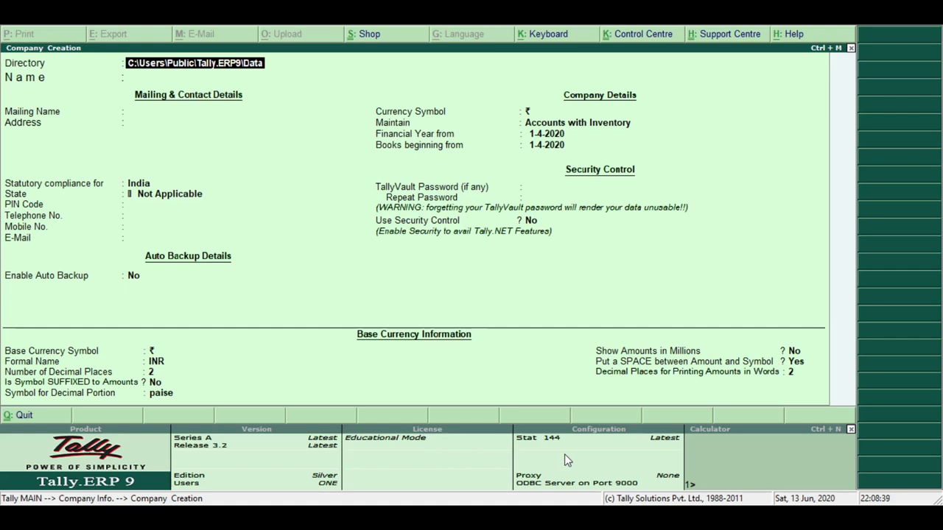
pyautogui.press('Return')
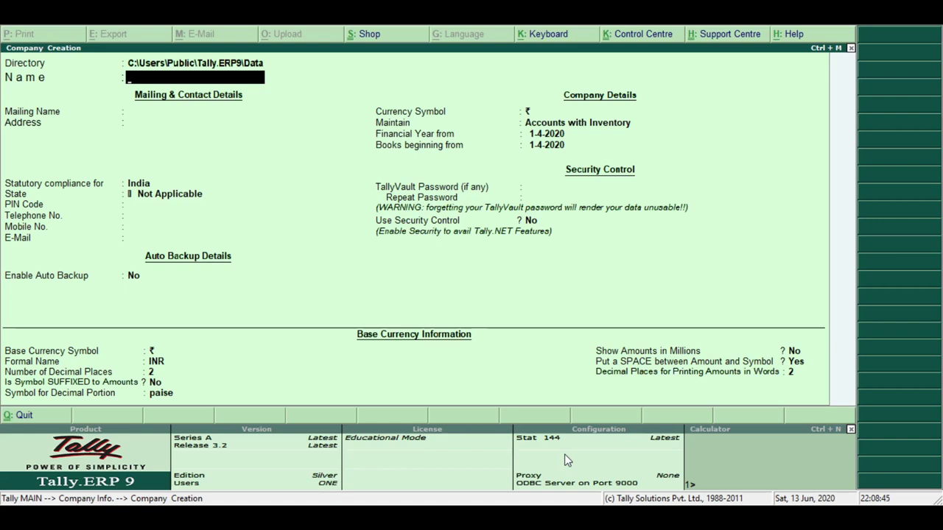
pyautogui.write('Pooja ')
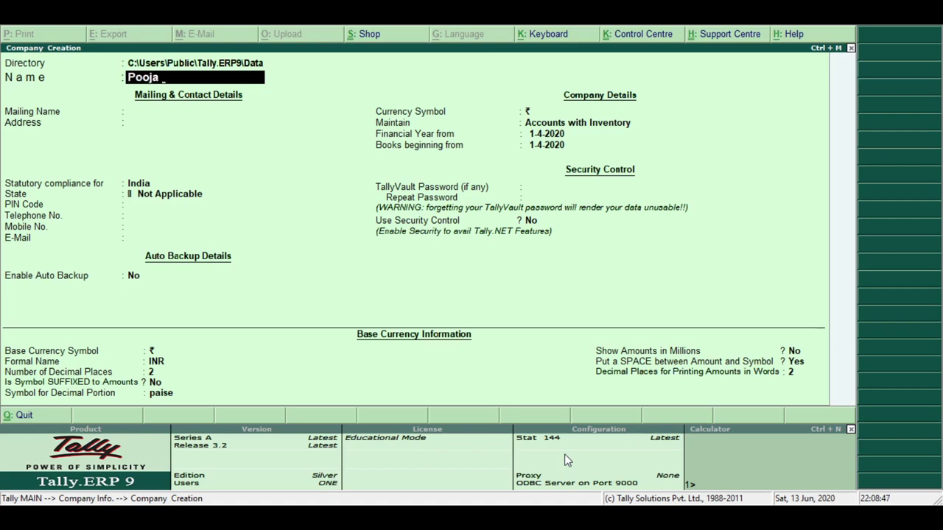
pyautogui.write('& Company Limit')
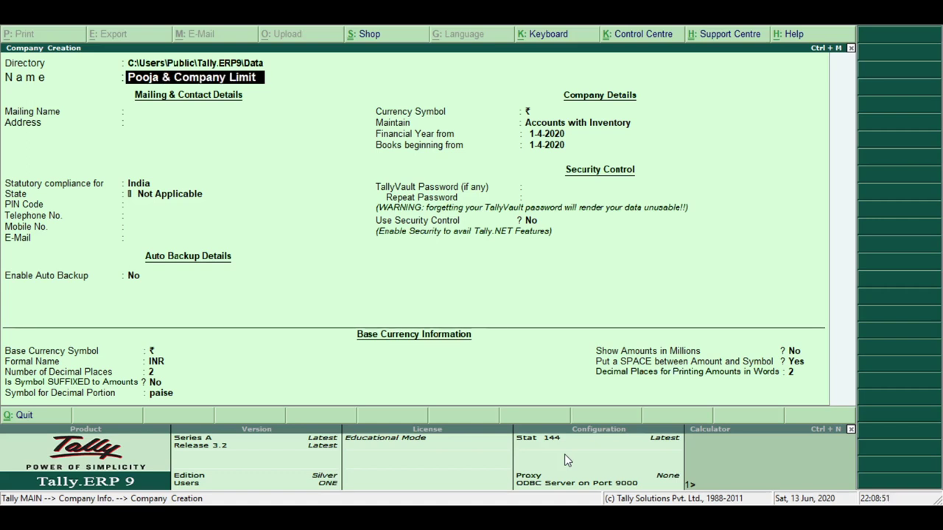
pyautogui.write('ed')
# Keep the default mailing name, enter the company's town address, and choose India and Karnataka
pyautogui.press('Return')
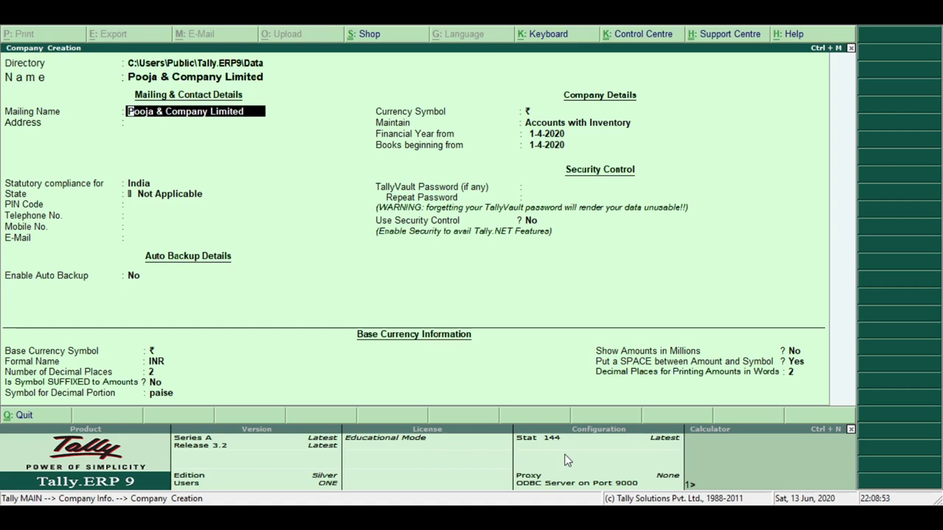
pyautogui.press('Return')
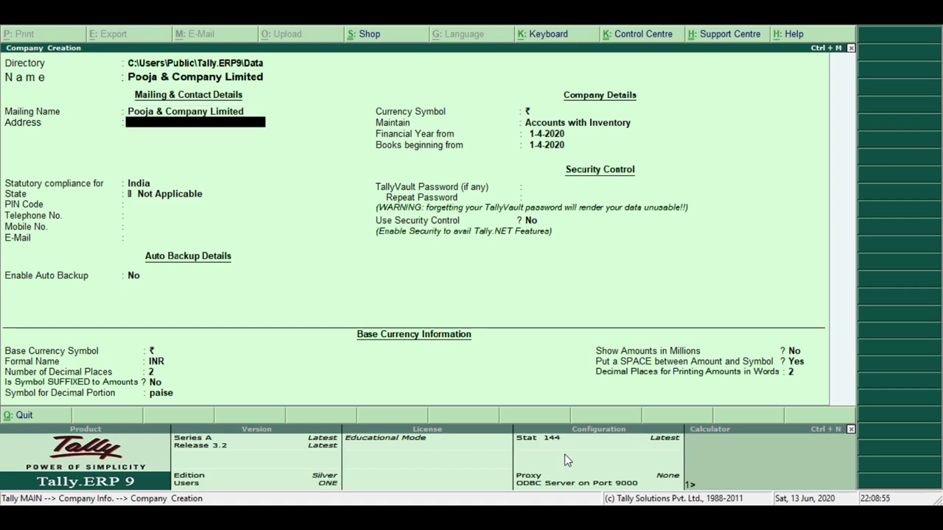
pyautogui.write('Dandeli')
pyautogui.press('Return')
pyautogui.press('Return')
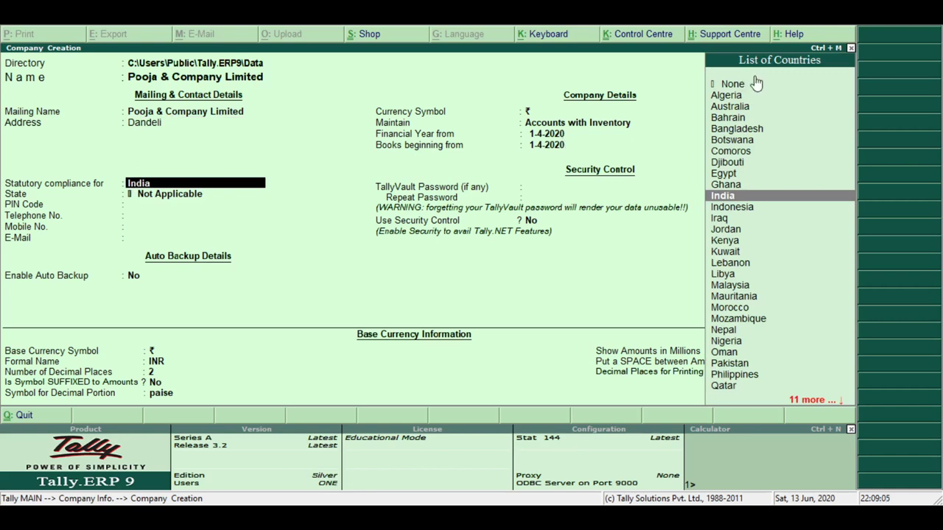
pyautogui.click(759, 196)
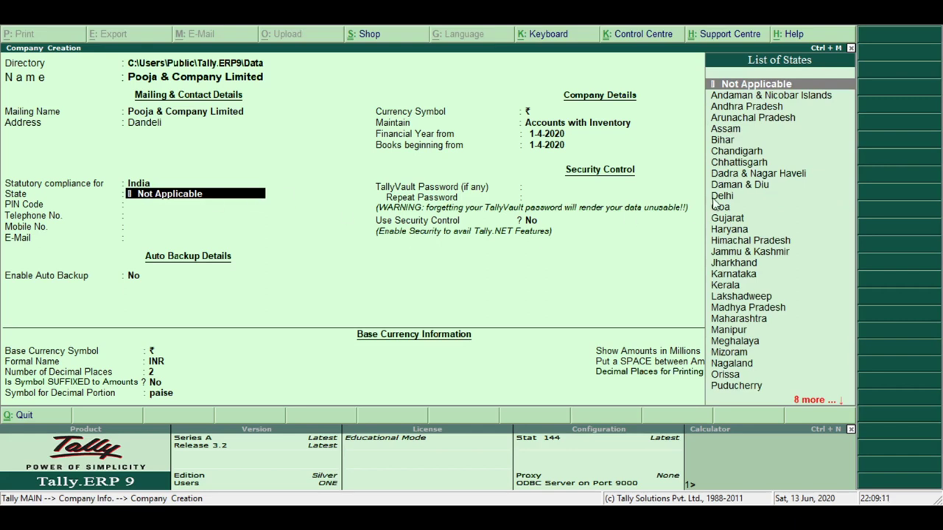
pyautogui.click(721, 274)
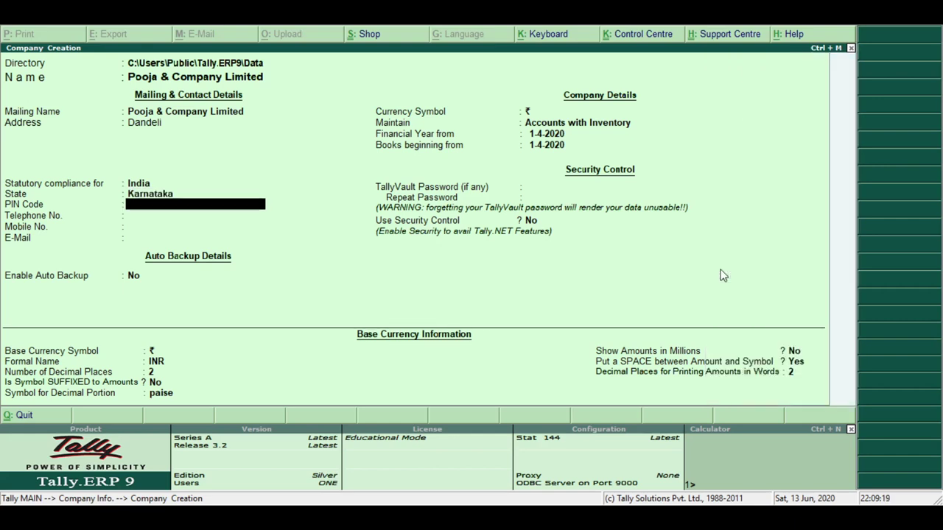
# Enter the PIN code, telephone, mobile number and e-mail, deleting the e-mail's extra trailing letter
pyautogui.write('581325')
pyautogui.press('Return')
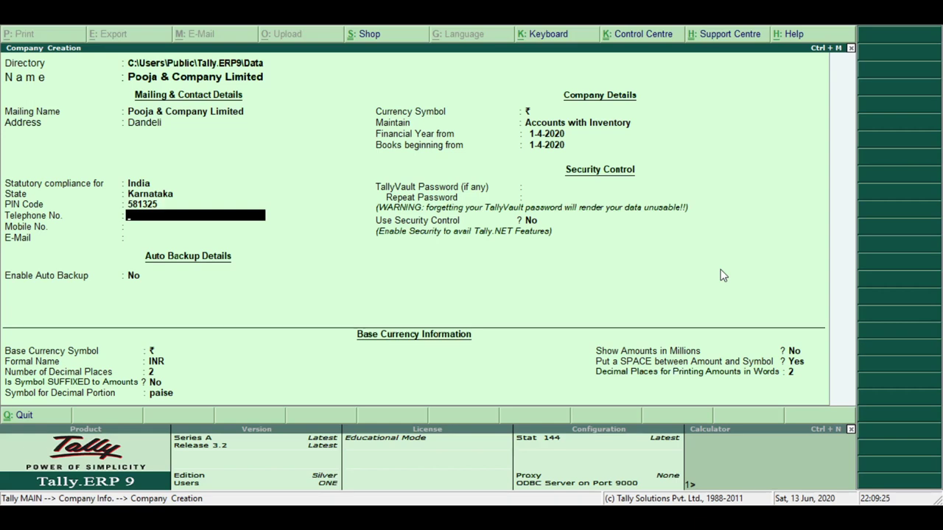
pyautogui.write('12345678')
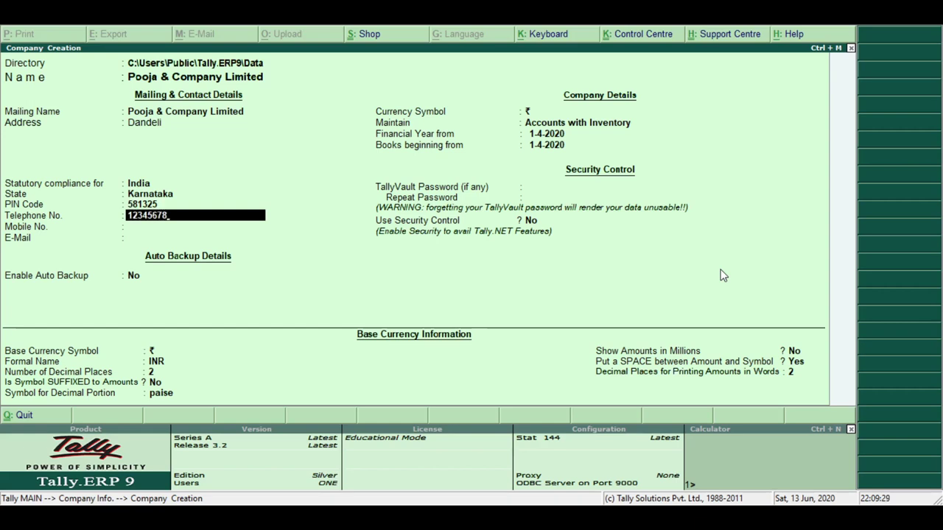
pyautogui.press('Return')
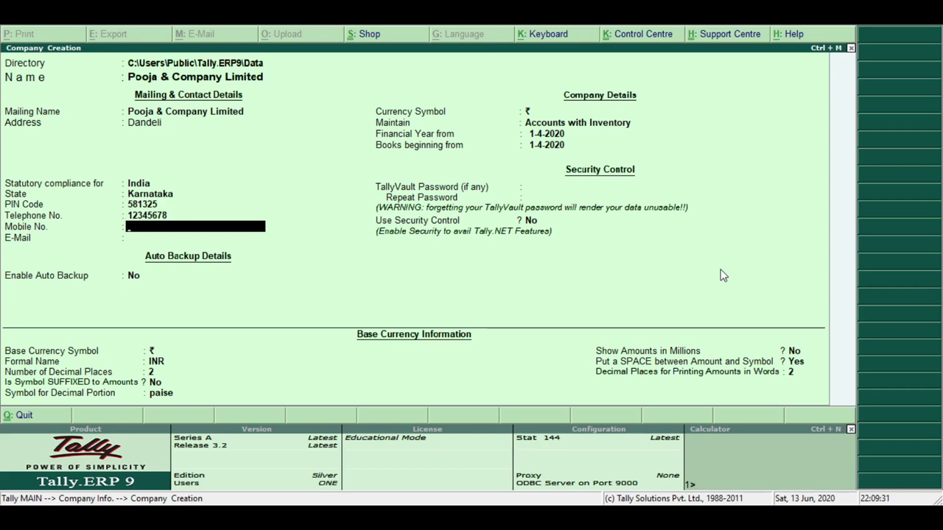
pyautogui.write('9087665')
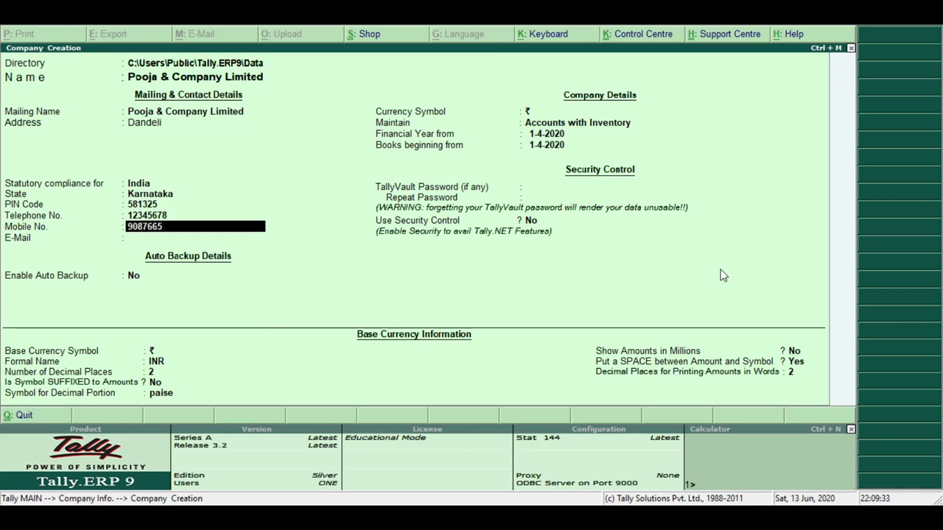
pyautogui.write('54')
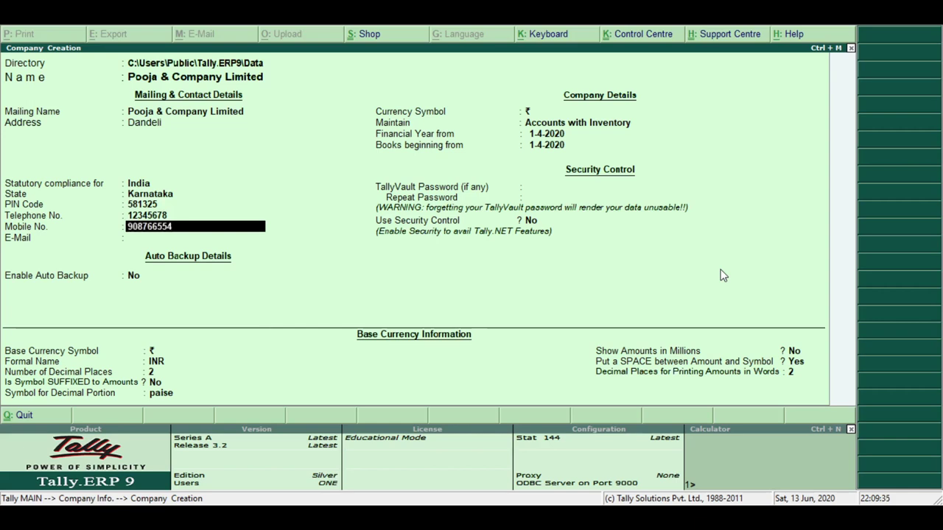
pyautogui.press('Return')
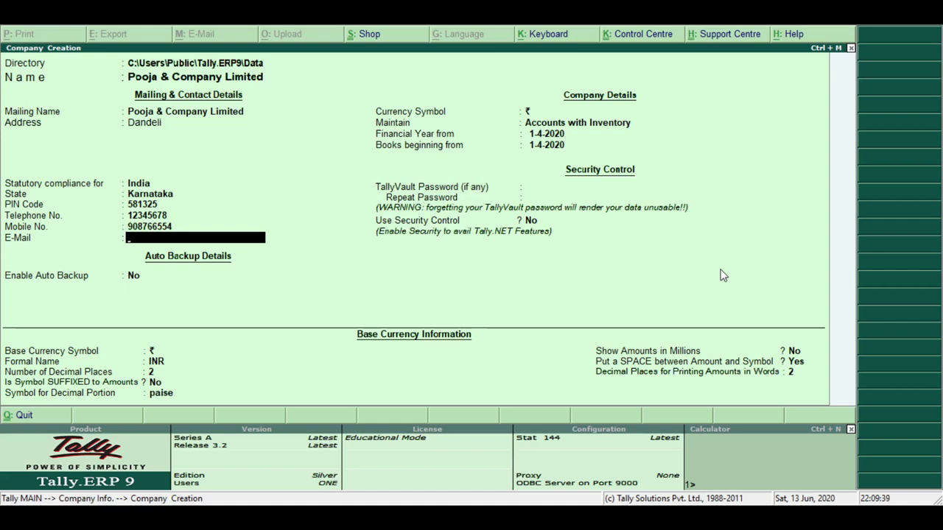
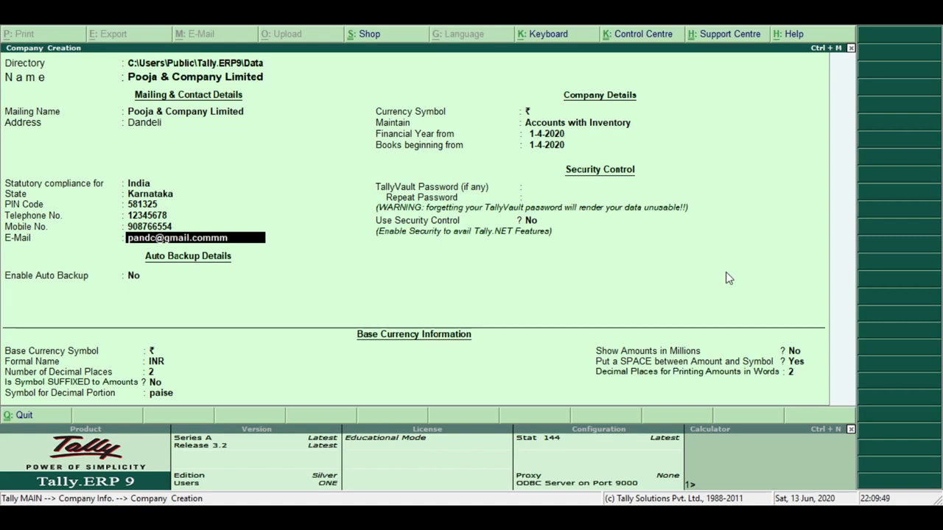
# Accept the e-mail, leave auto backup off, and select Accounts only as the company type
pyautogui.press('Return')
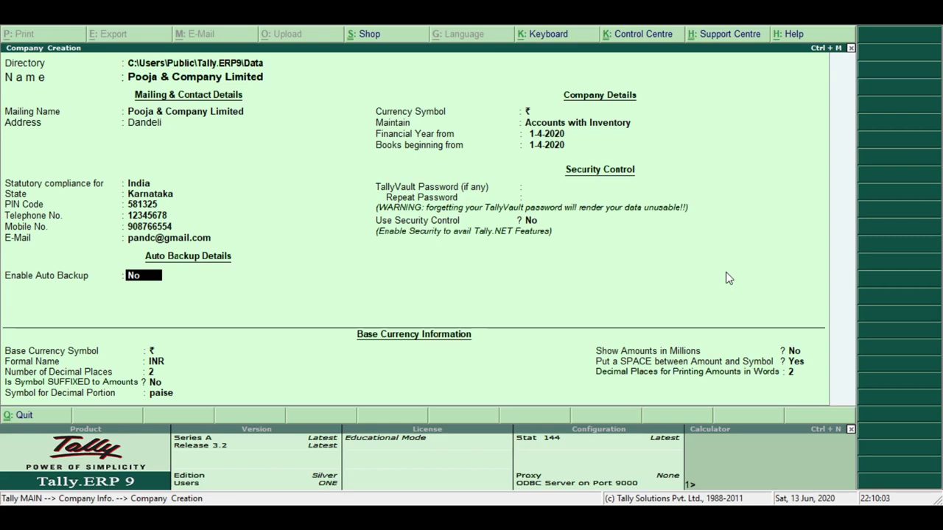
pyautogui.press('Return')
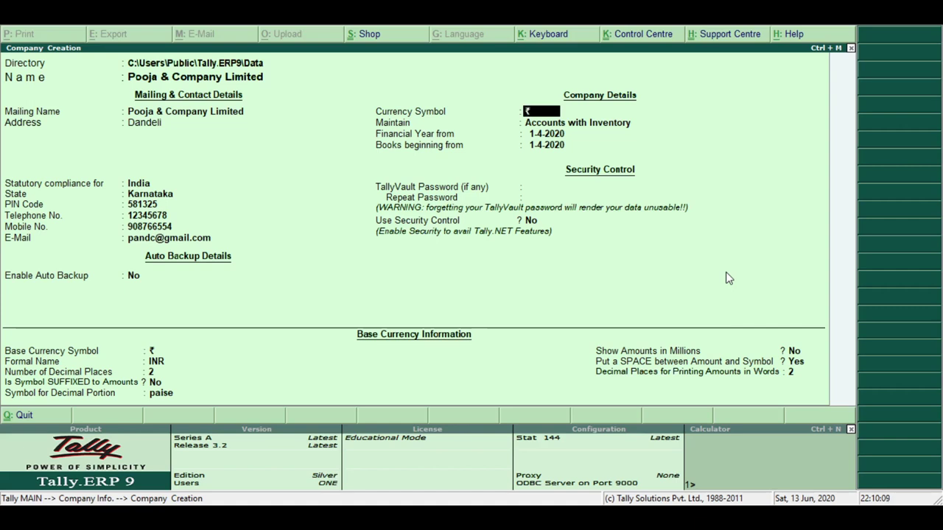
pyautogui.press('Return')
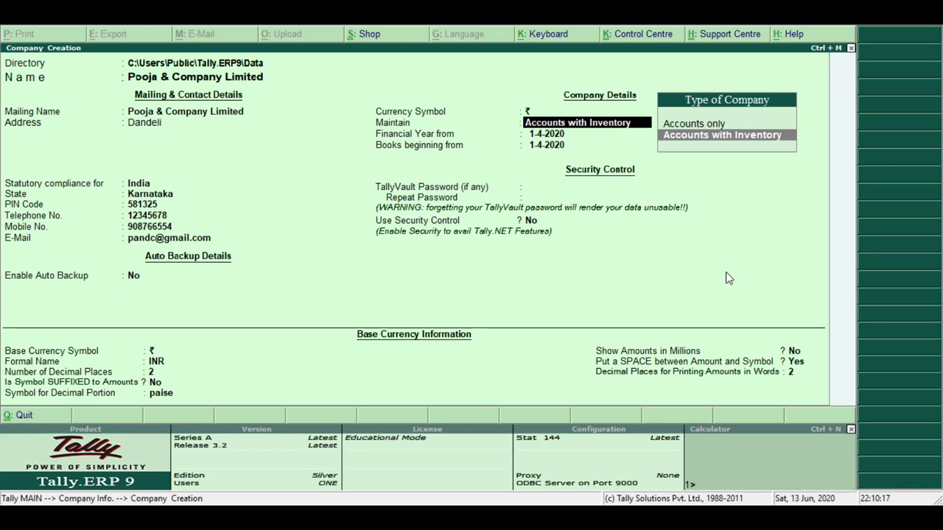
pyautogui.press('Up')
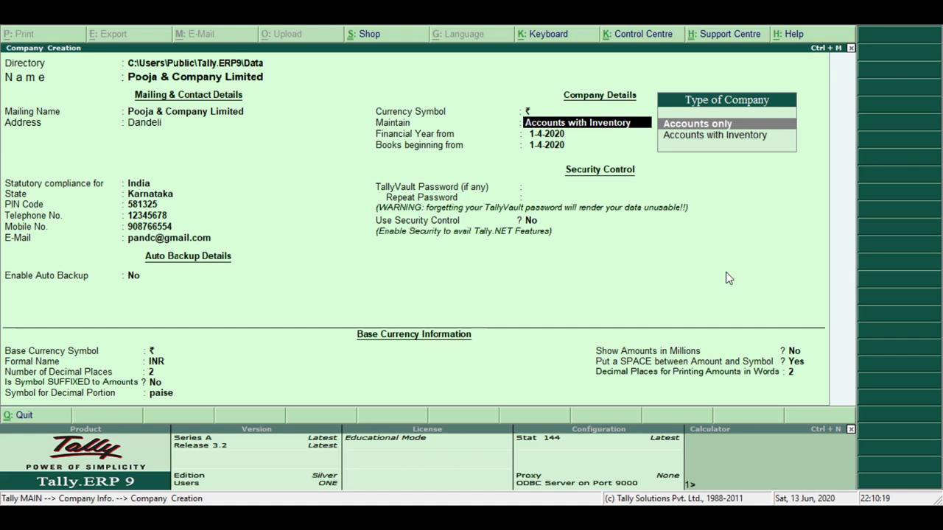
pyautogui.press('Down')
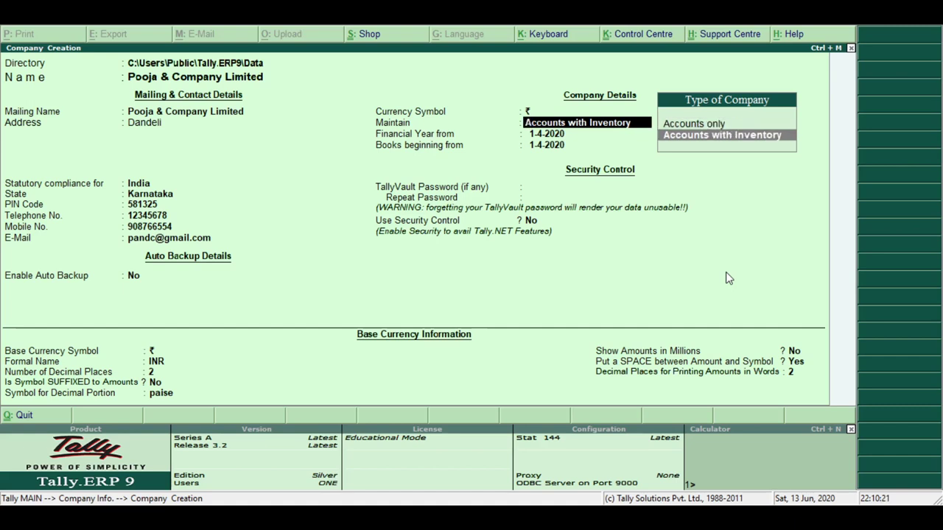
pyautogui.press('Up')
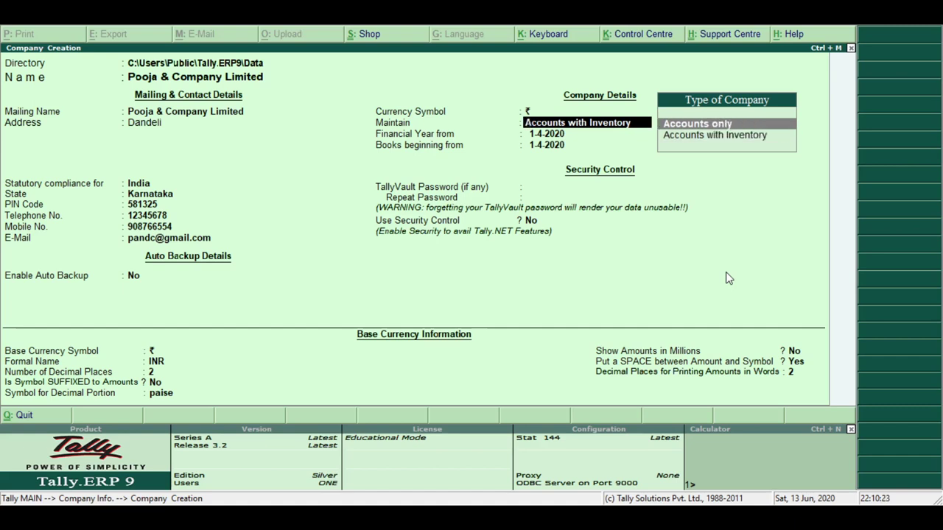
# Confirm Accounts Only and keep the 1-4-2020 financial year and books start, with no vault password or security
pyautogui.press('Return')
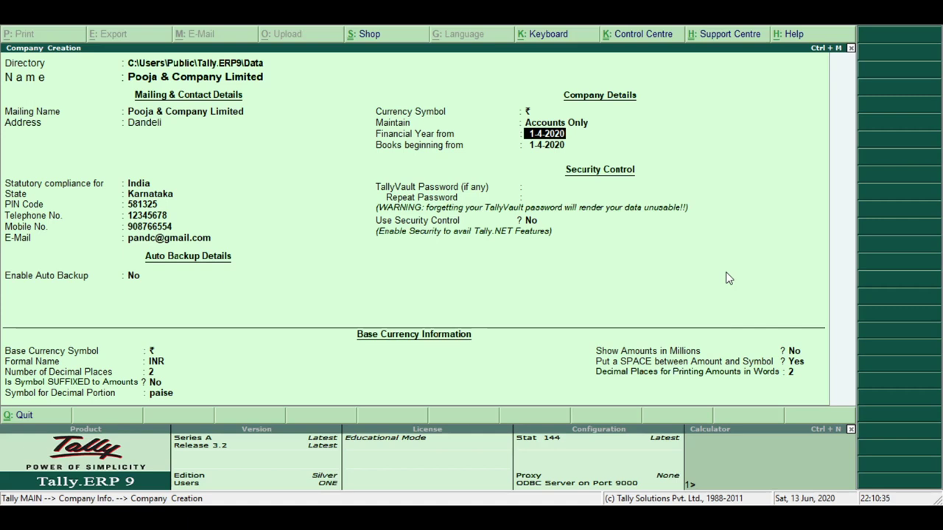
pyautogui.press('Return')
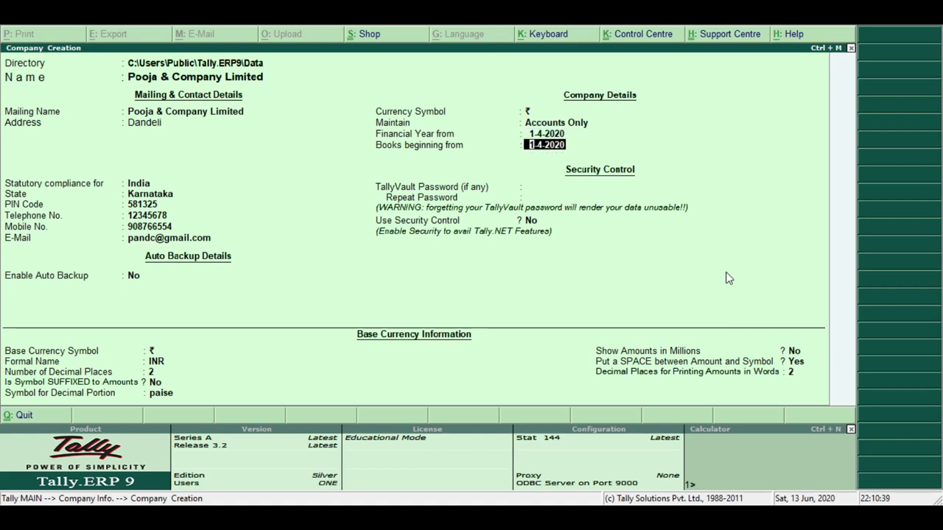
pyautogui.press('Return')
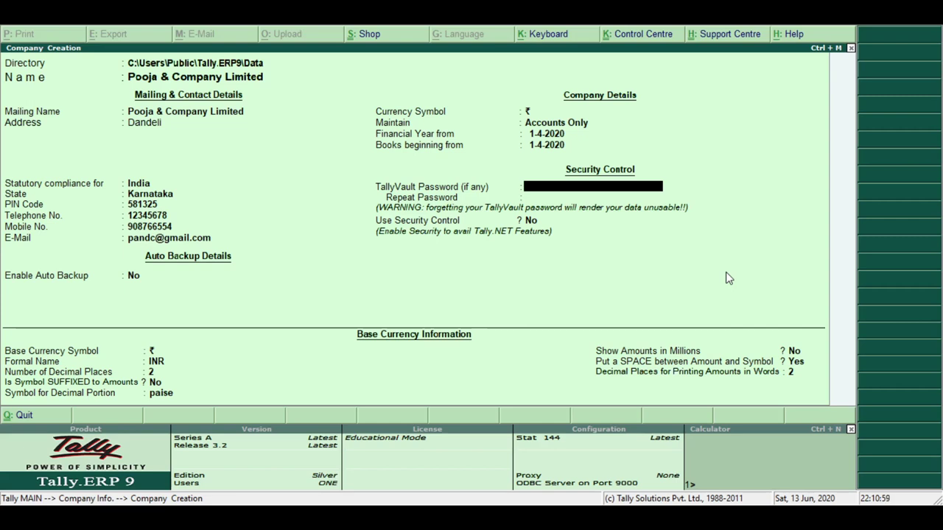
pyautogui.press('Return')
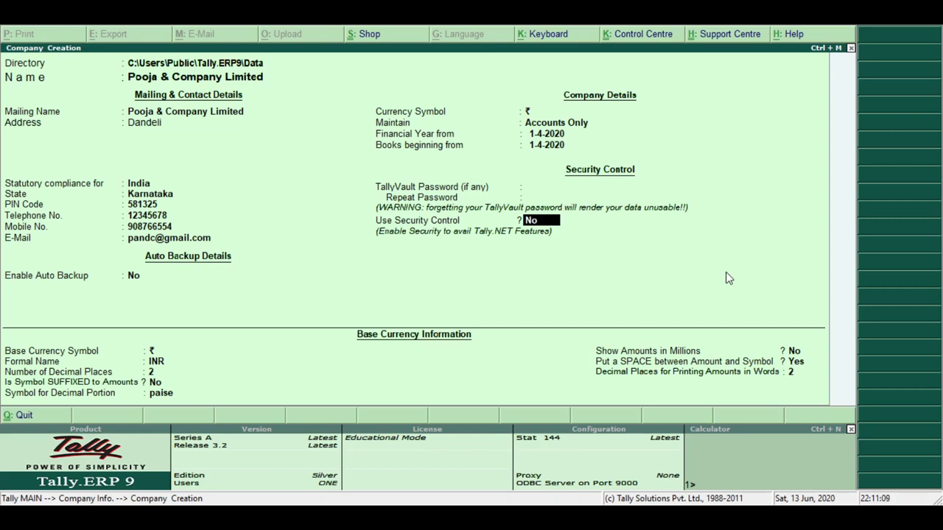
pyautogui.press('Return')
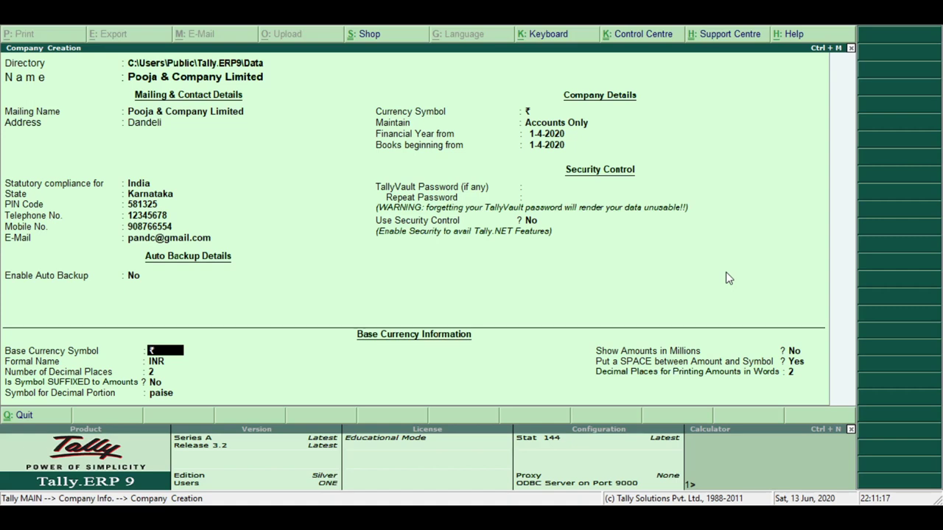
# Keep ₹ symbol, INR, 2 decimals, unsuffixed symbol, paise, no millions, and a space before the symbol
pyautogui.press('Return')
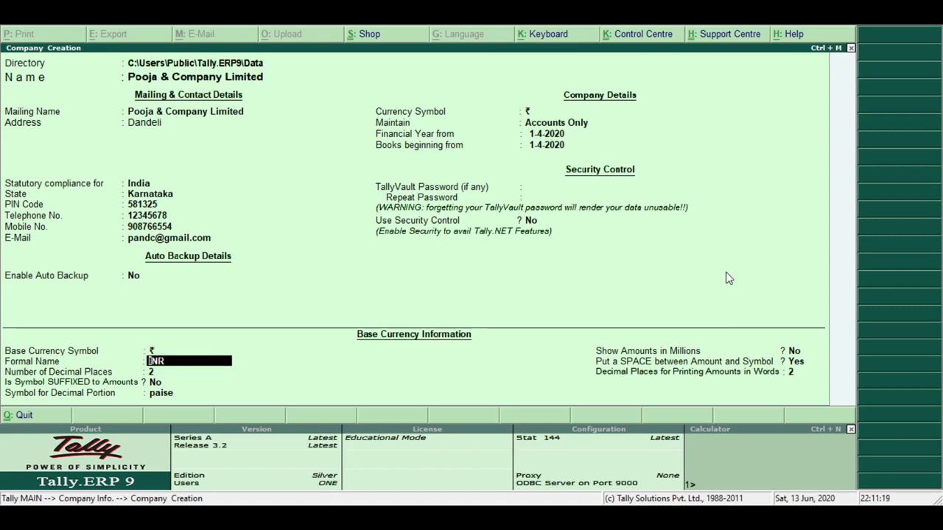
pyautogui.press('Return')
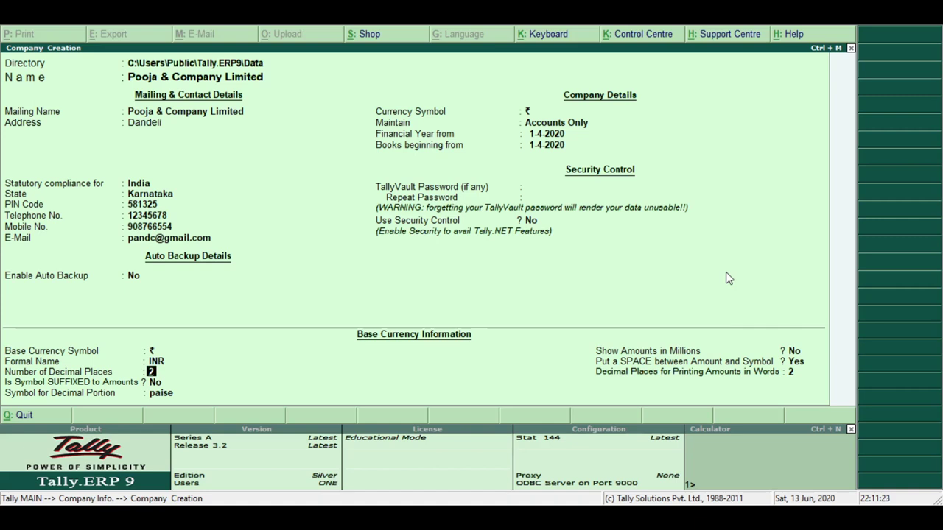
pyautogui.press('Return')
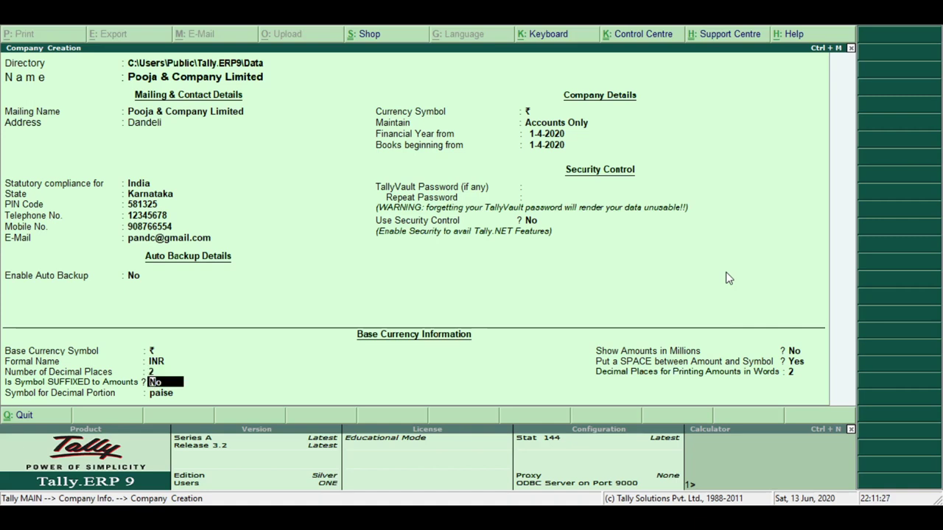
pyautogui.press('Return')
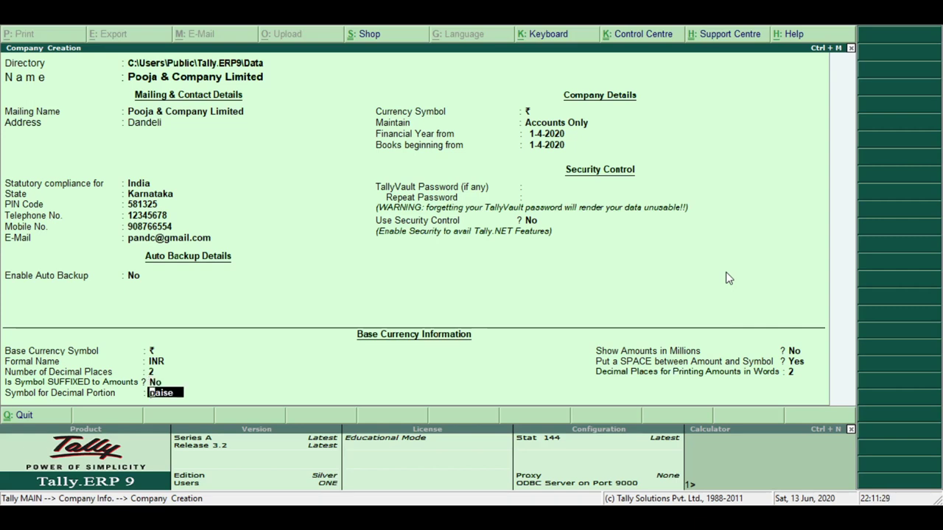
pyautogui.press('Return')
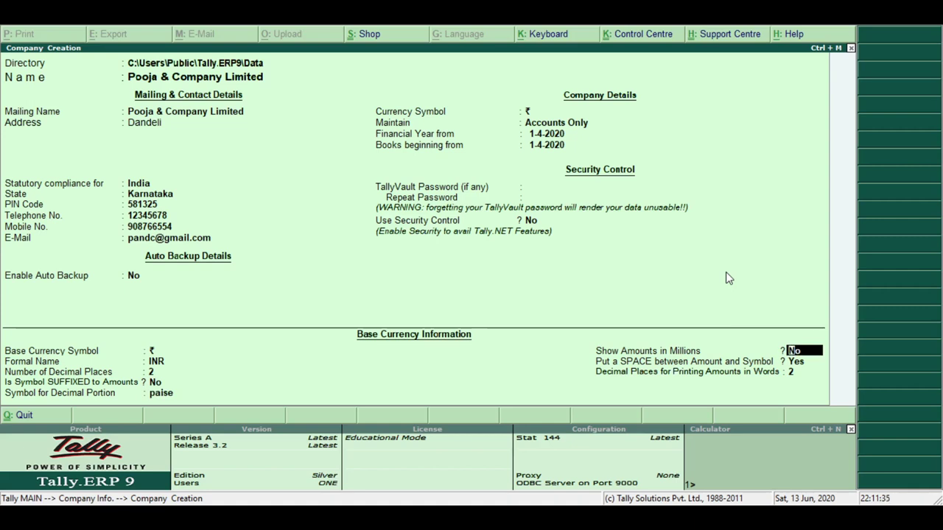
pyautogui.press('Return')
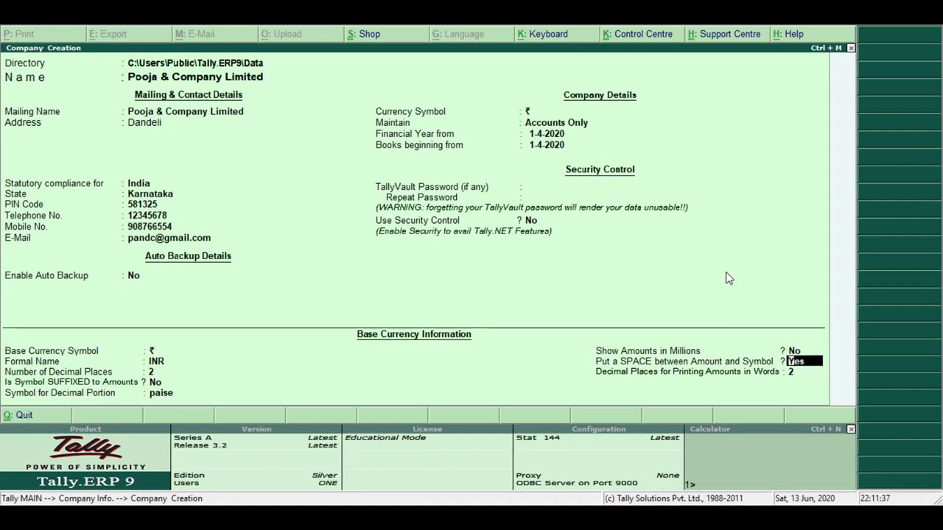
pyautogui.press('Return')
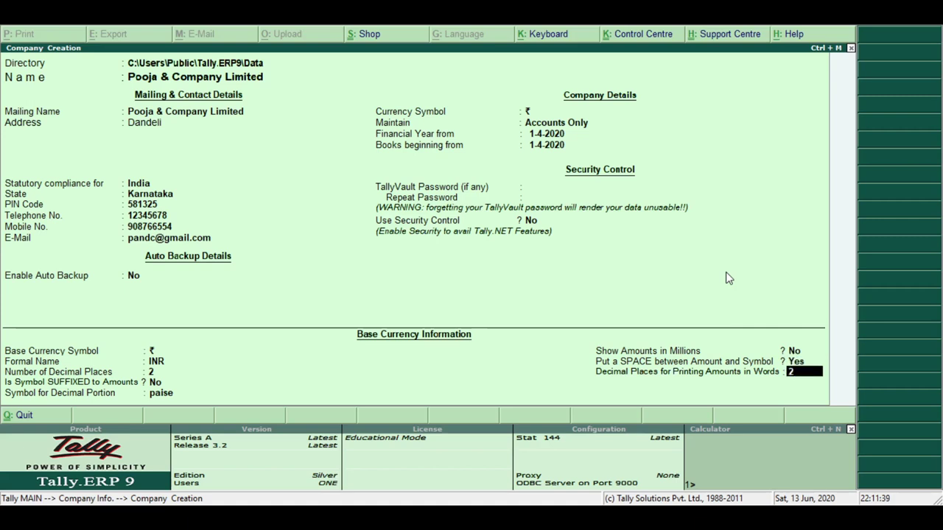